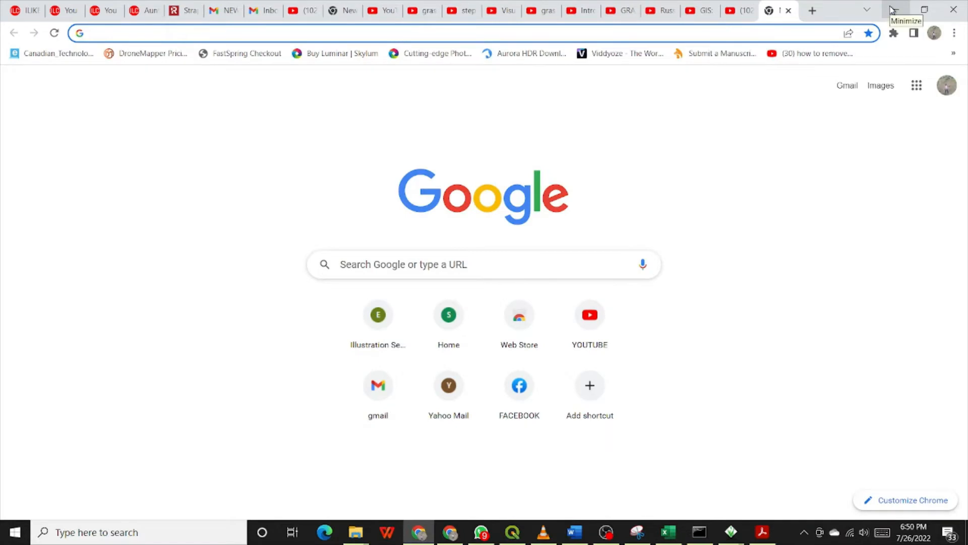
# Switch to GRASS GIS and open the stream network extraction tool (r.stream.extract) from the hydrologic modeling tools
pyautogui.click(893, 9)
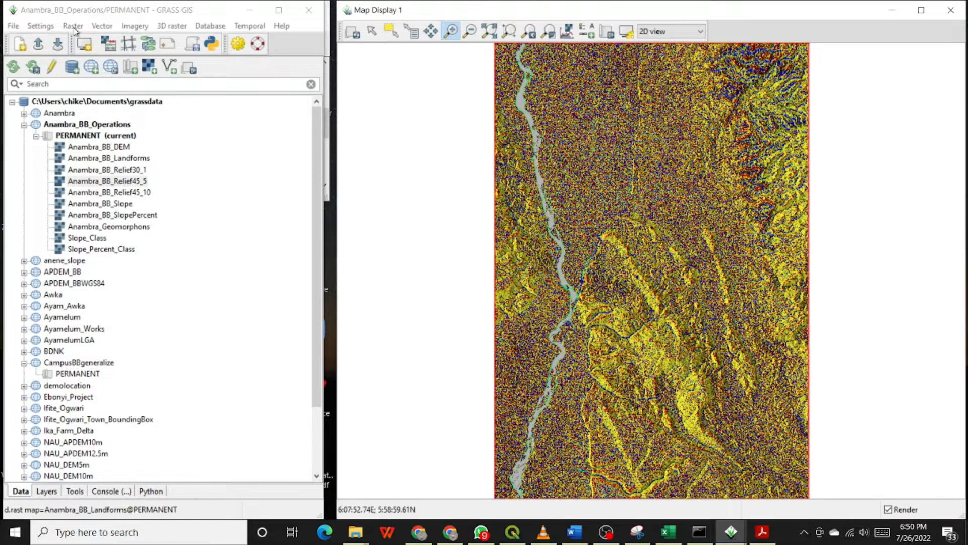
pyautogui.click(74, 26)
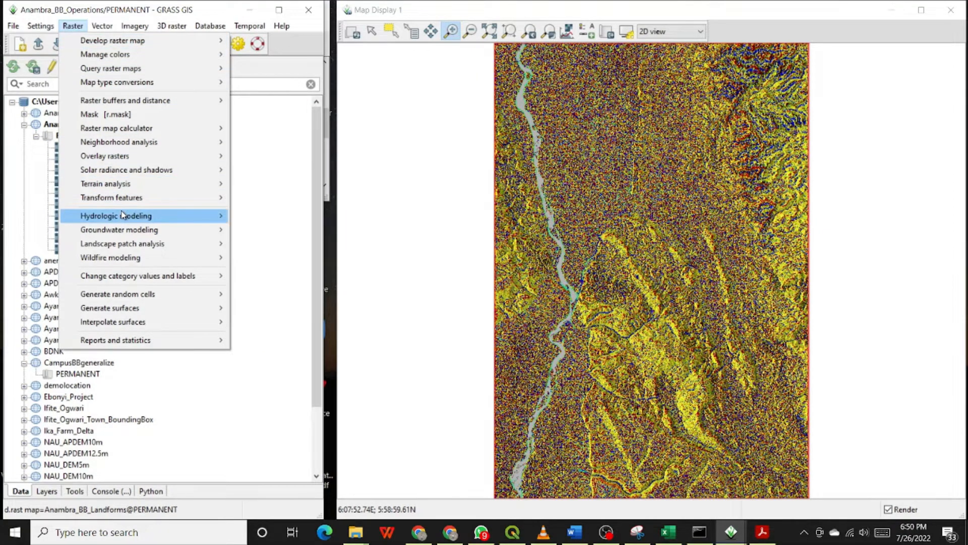
pyautogui.moveTo(124, 215)
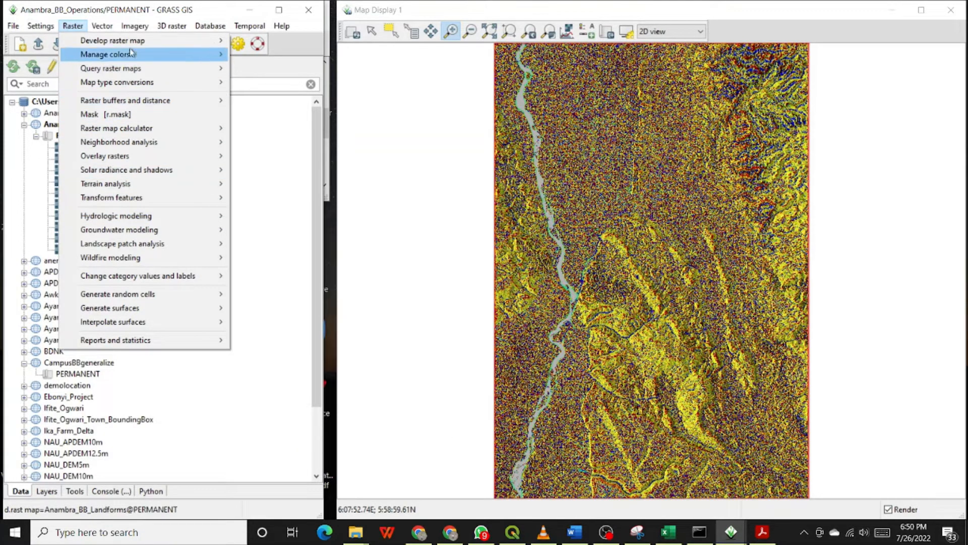
pyautogui.moveTo(121, 184)
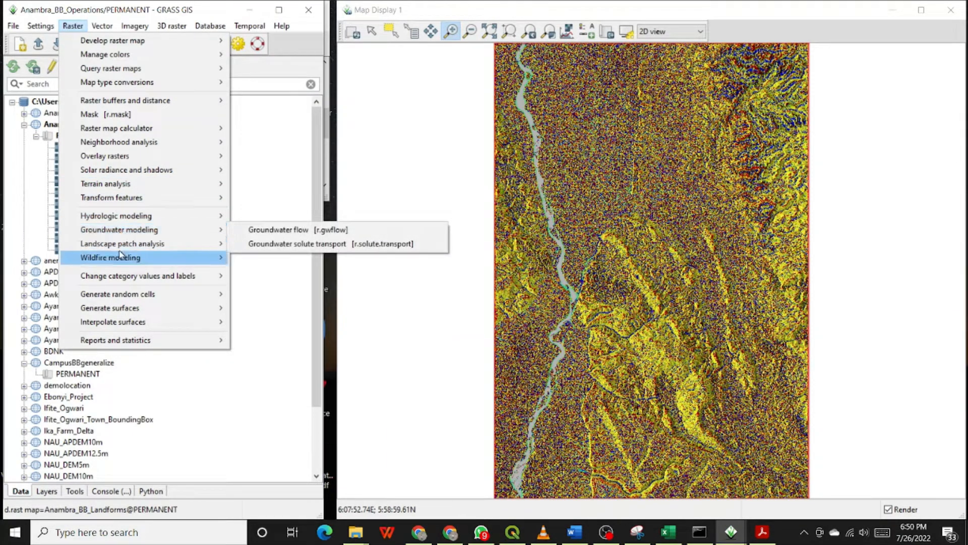
pyautogui.moveTo(124, 247)
pyautogui.moveTo(120, 266)
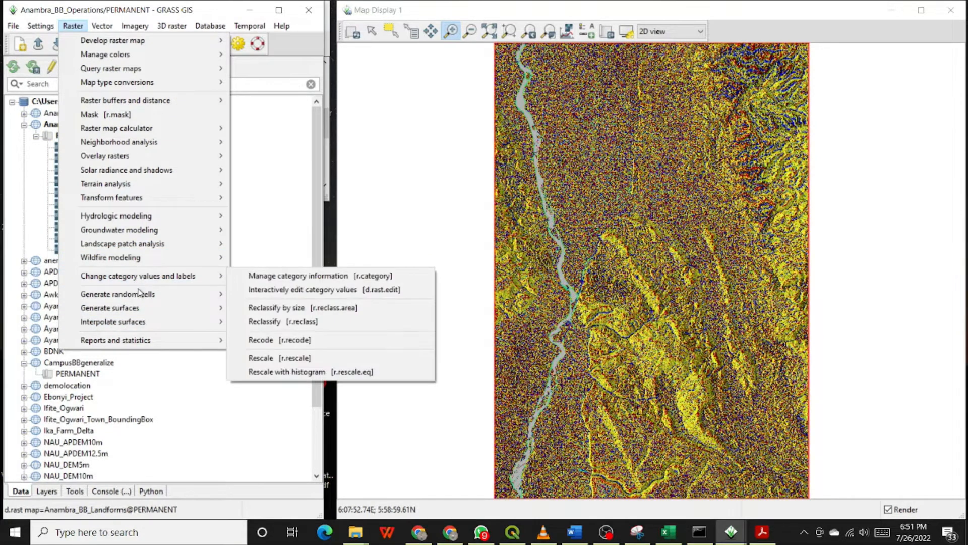
pyautogui.moveTo(140, 296)
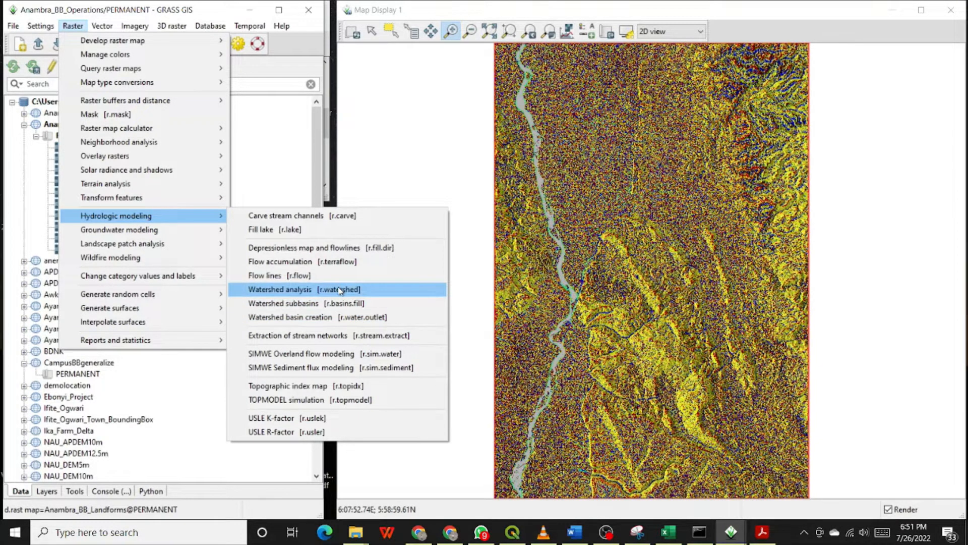
pyautogui.click(298, 336)
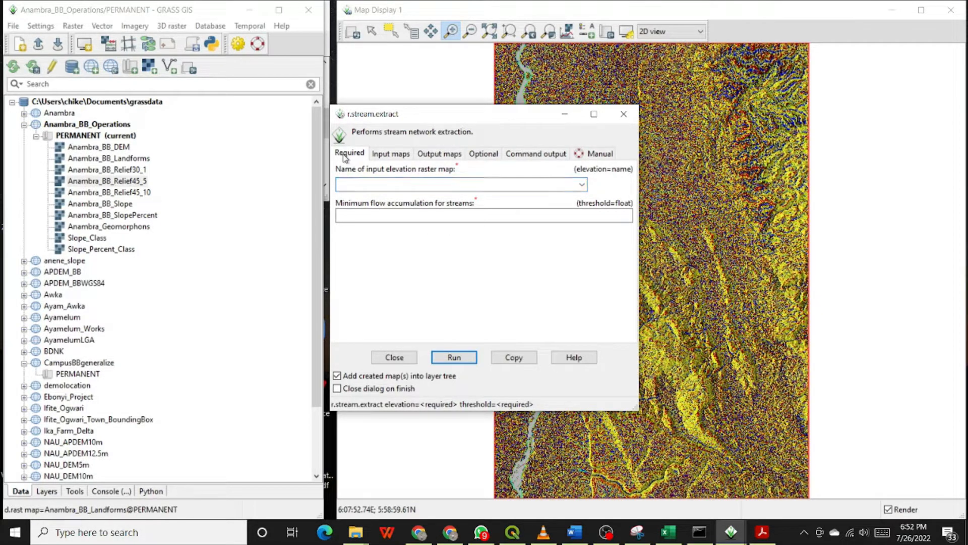
# Examine the extraction tool's input map, output map, optional and command output settings
pyautogui.click(390, 154)
pyautogui.click(438, 154)
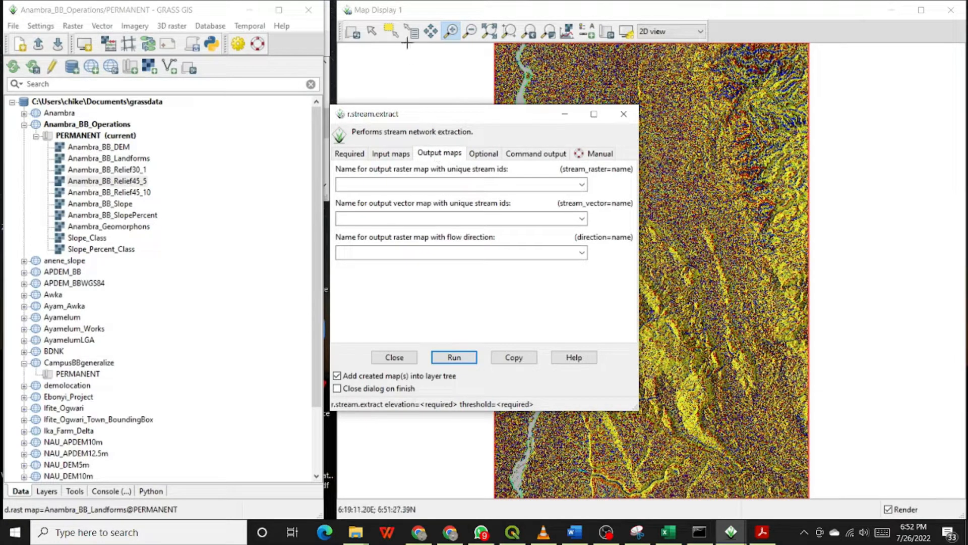
pyautogui.click(486, 158)
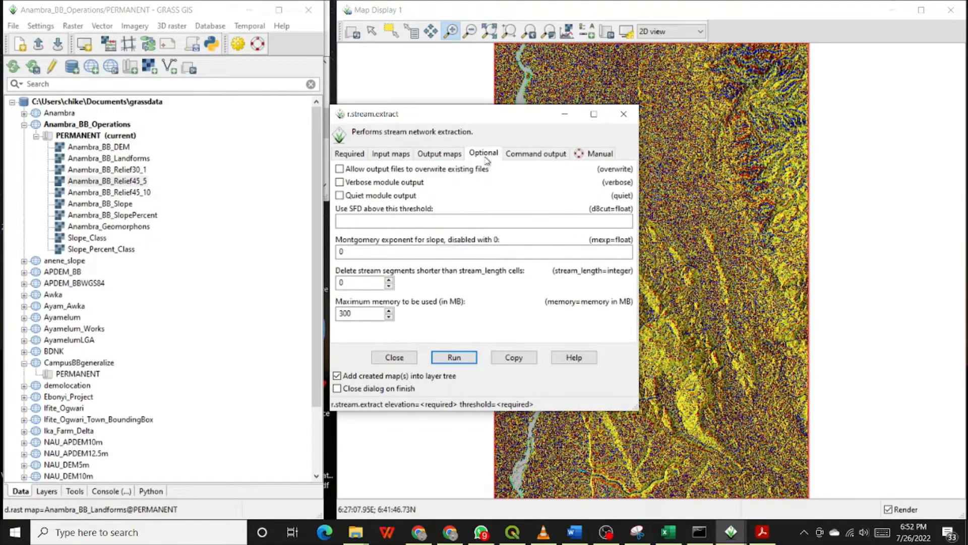
pyautogui.click(536, 154)
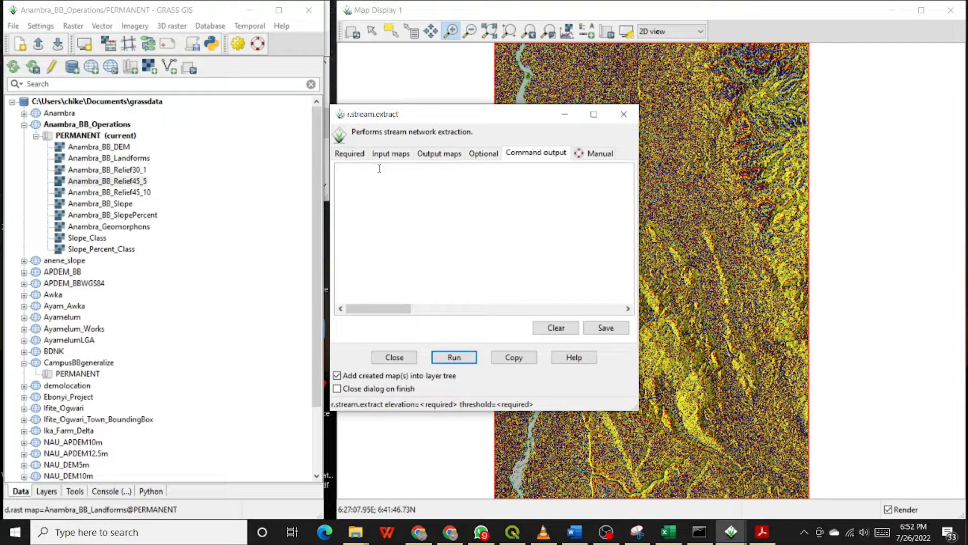
# Set the input elevation raster to Anambra_BB_DEM@PERMANENT and the minimum flow accumulation for streams to 5000
pyautogui.click(351, 153)
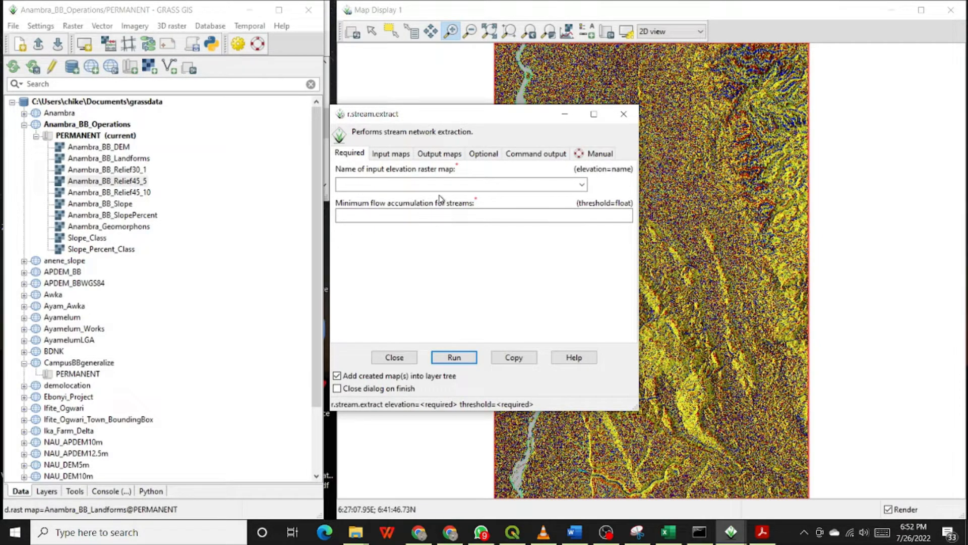
pyautogui.click(582, 186)
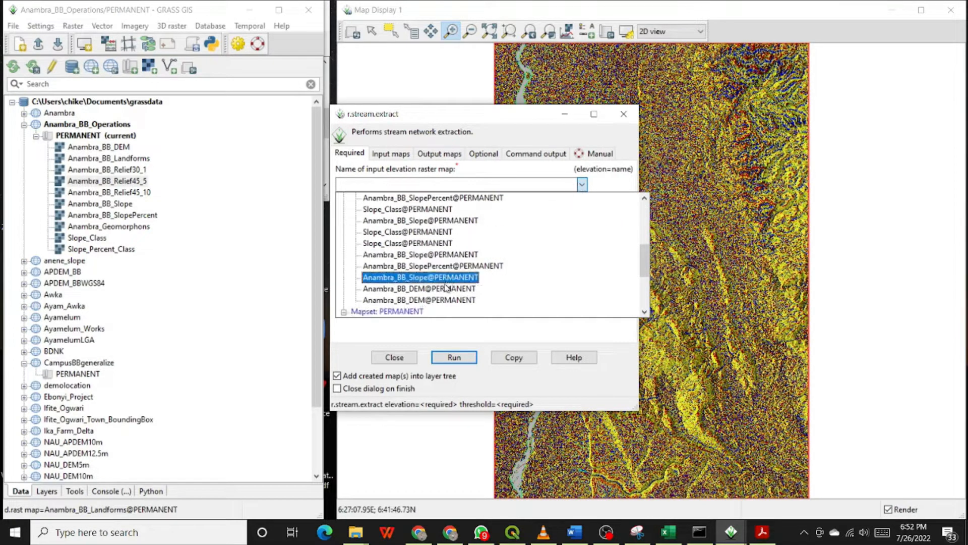
pyautogui.click(416, 293)
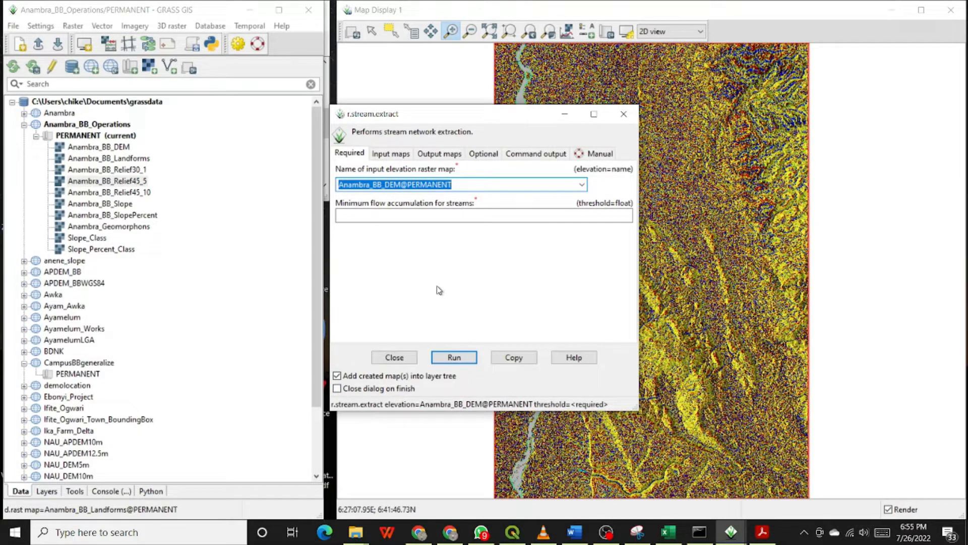
pyautogui.click(442, 217)
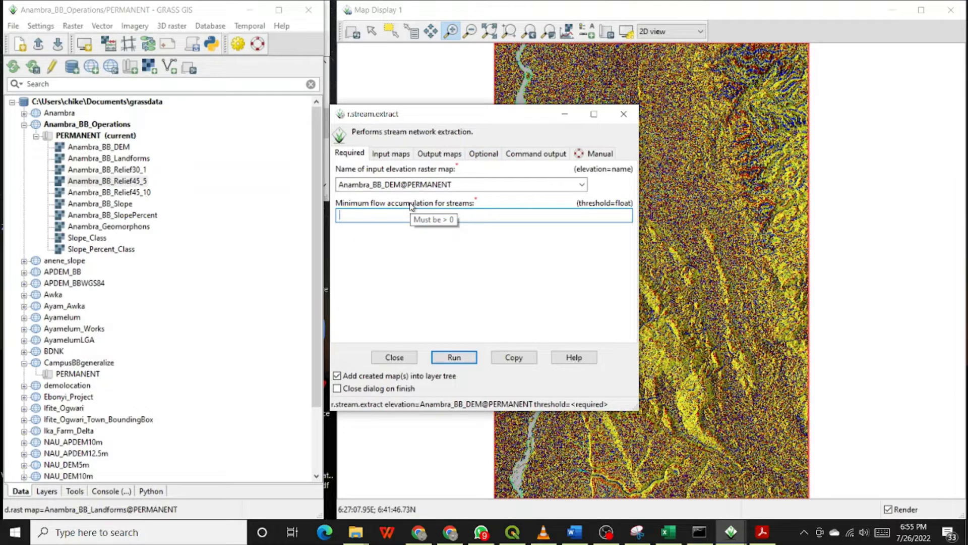
pyautogui.write('5000')
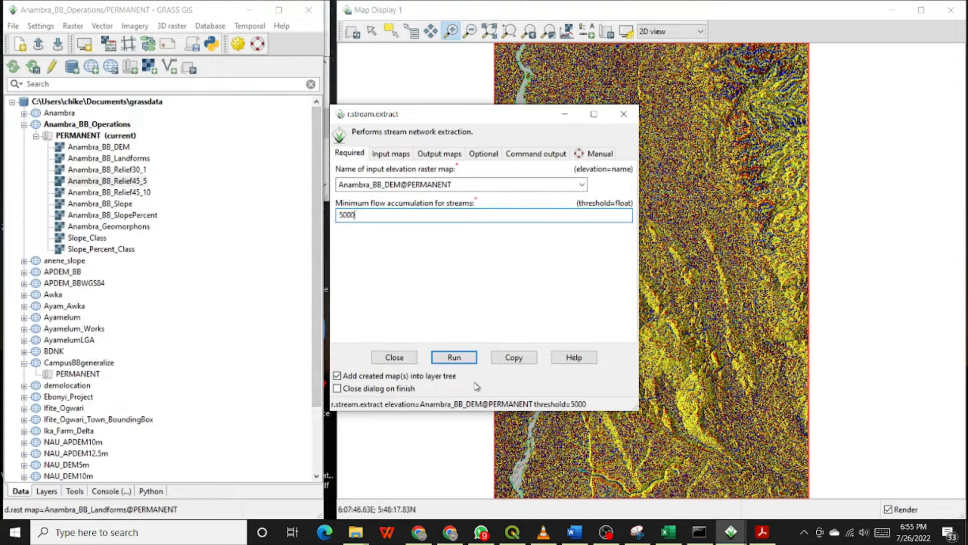
# Name the output vector map with unique stream ids Anambra_BB_Streams5000 and run the stream extraction
pyautogui.click(396, 154)
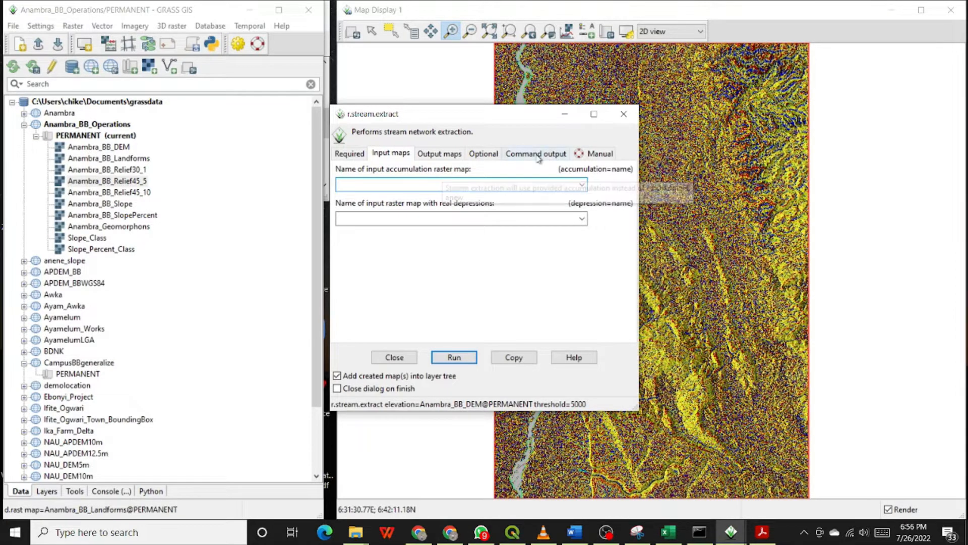
pyautogui.click(452, 157)
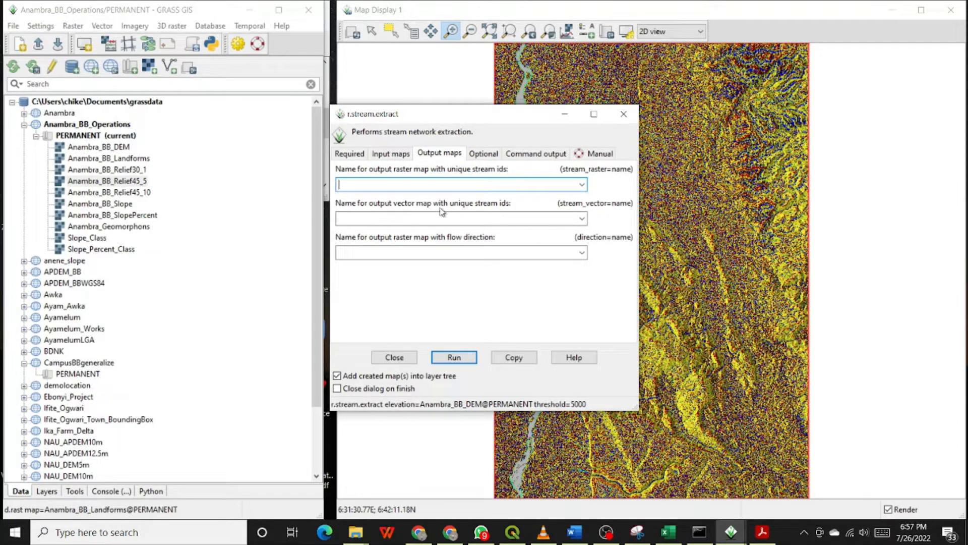
pyautogui.click(518, 217)
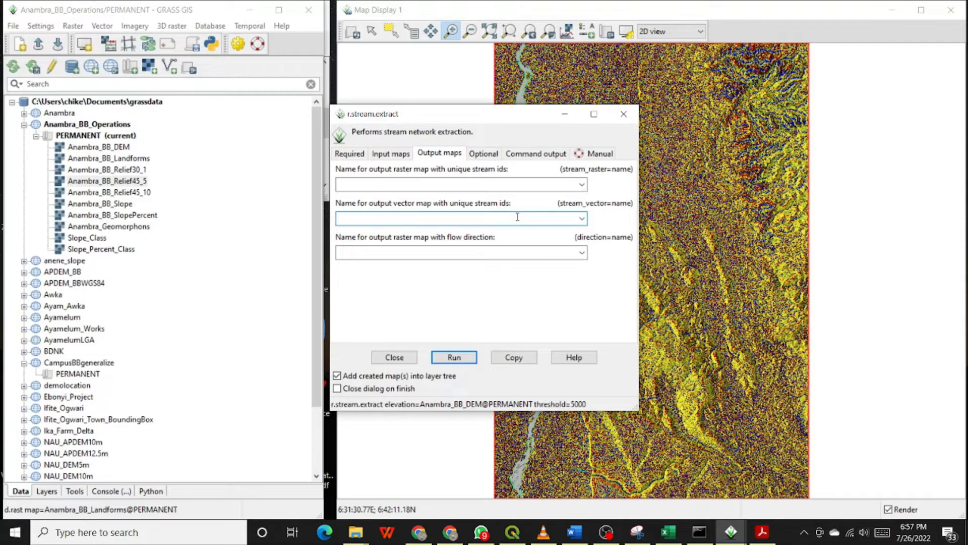
pyautogui.write('Anambra_BB_Streams5000')
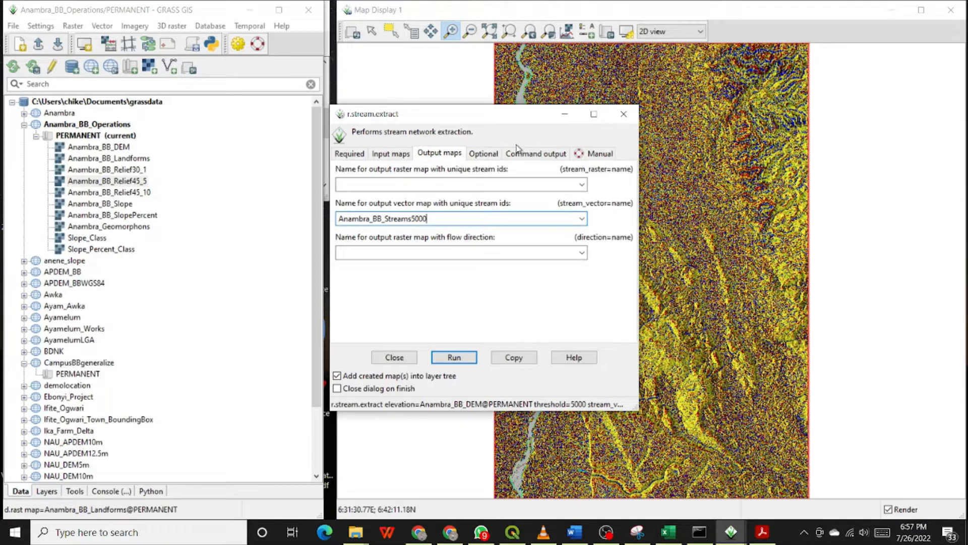
pyautogui.click(406, 153)
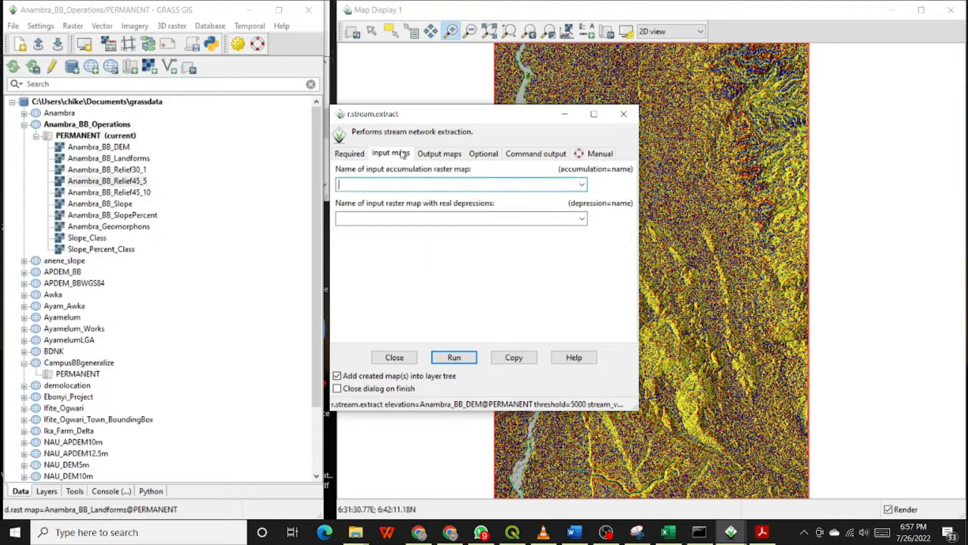
pyautogui.click(353, 153)
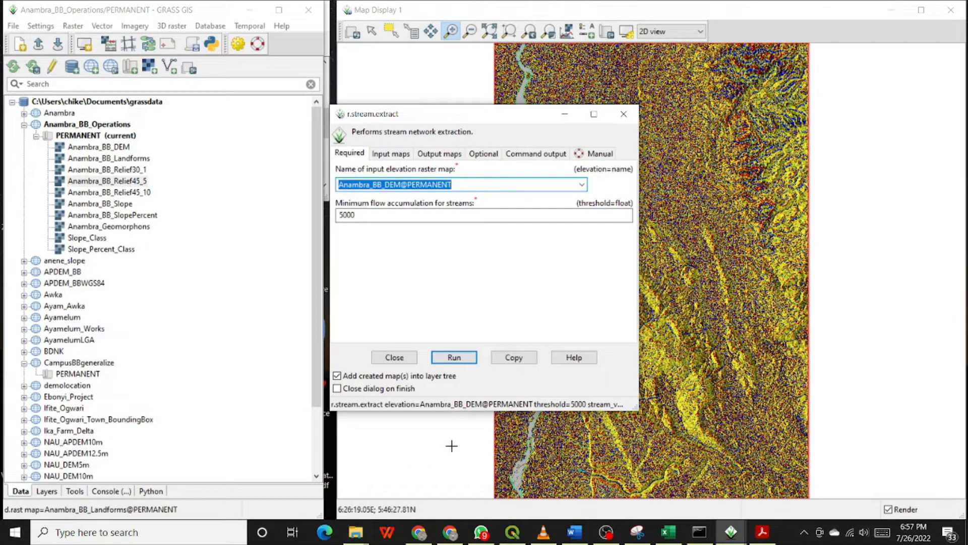
pyautogui.click(453, 358)
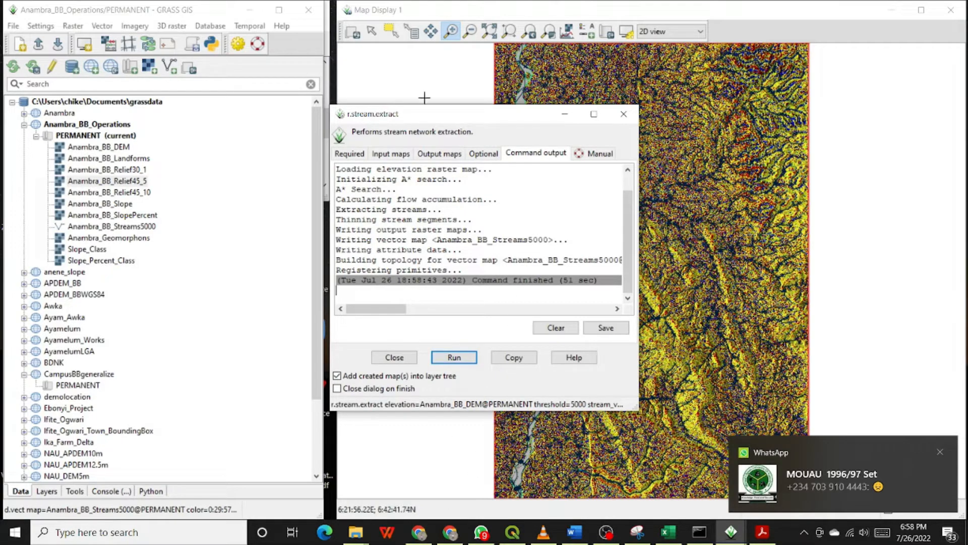
# Move the extraction dialog aside to examine the extracted streams over the relief map
pyautogui.moveTo(438, 115); pyautogui.dragTo(211, 159)
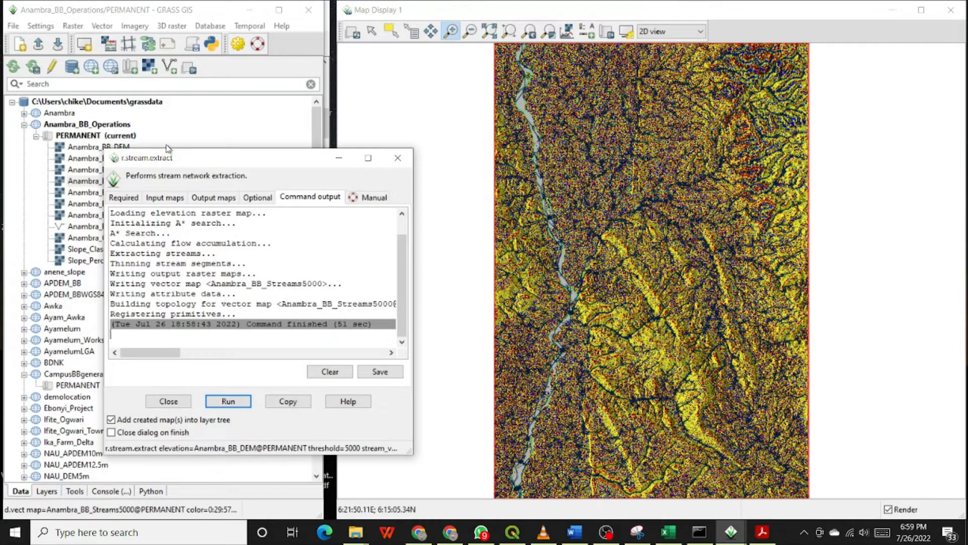
pyautogui.moveTo(204, 159); pyautogui.dragTo(213, 157)
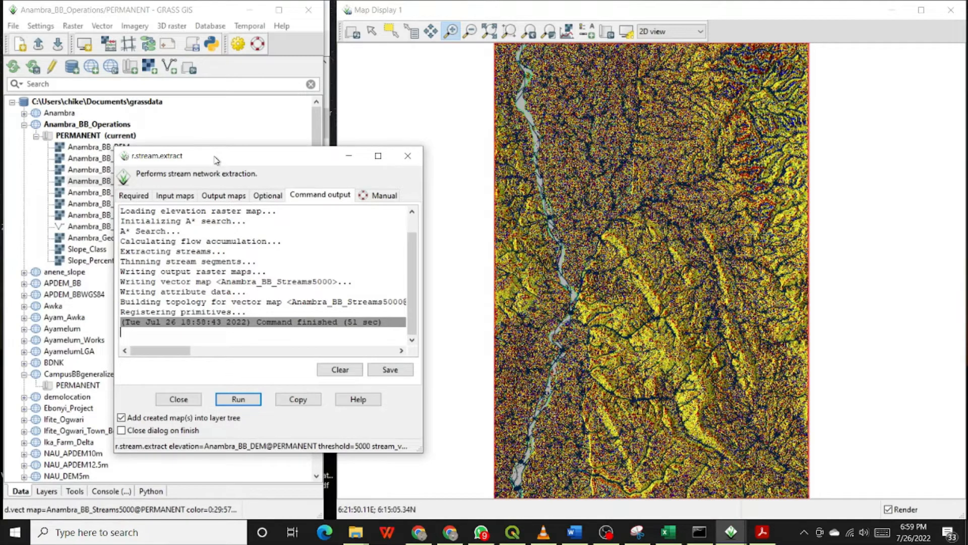
pyautogui.moveTo(216, 159); pyautogui.dragTo(362, 141)
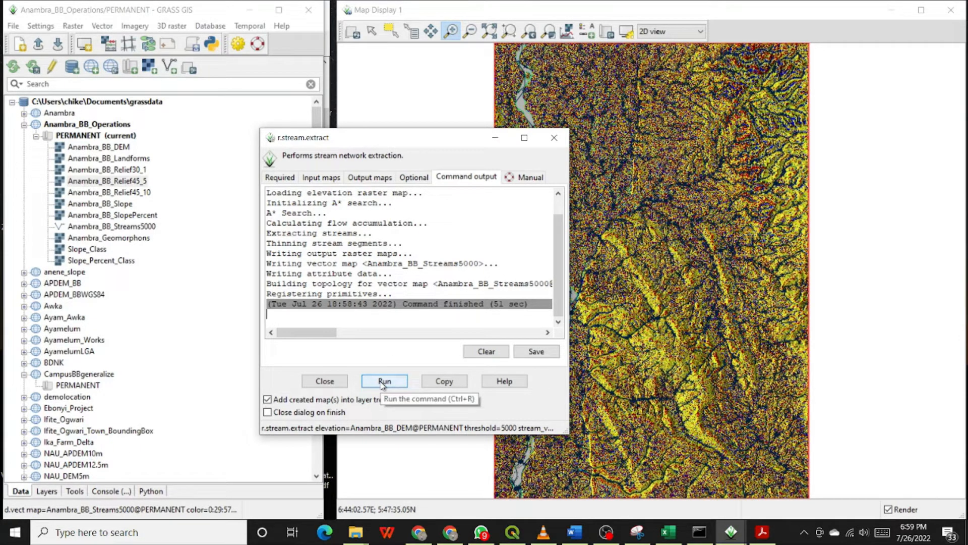
# Set the minimum flow accumulation for streams to 10000
pyautogui.click(280, 178)
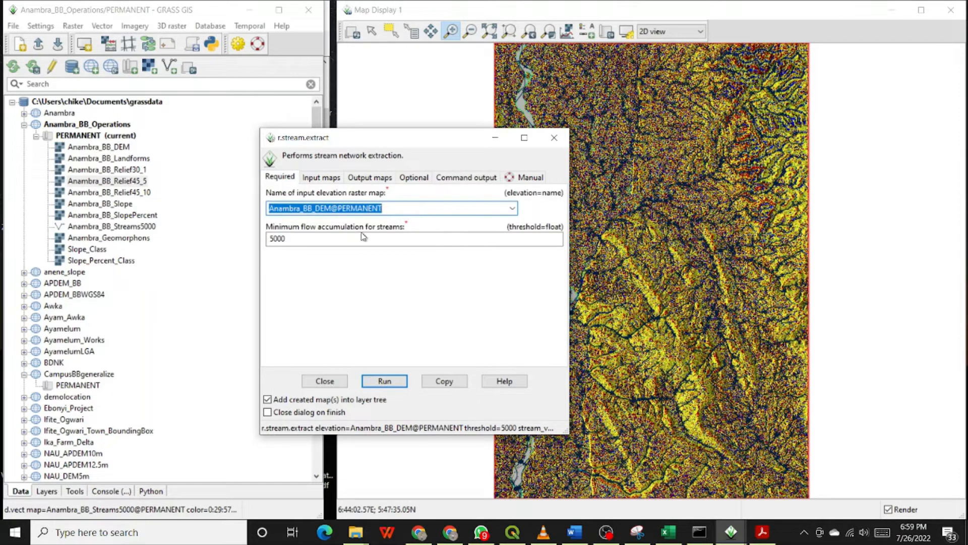
pyautogui.click(301, 236)
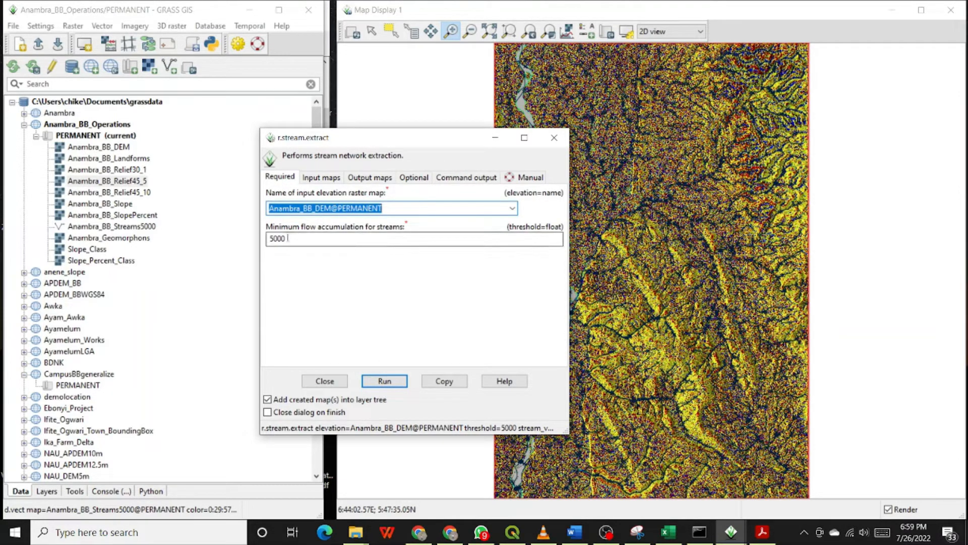
pyautogui.click(273, 239)
pyautogui.press('BackSpace')
pyautogui.write('10')
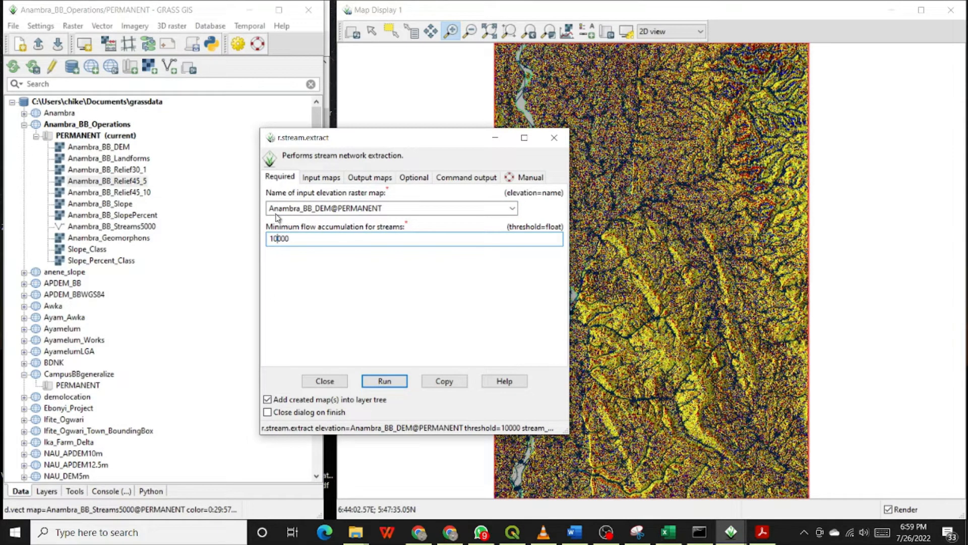
# Rename the output stream vector map as Anambra_BB_Streams10000 and run the extraction
pyautogui.click(330, 179)
pyautogui.click(371, 179)
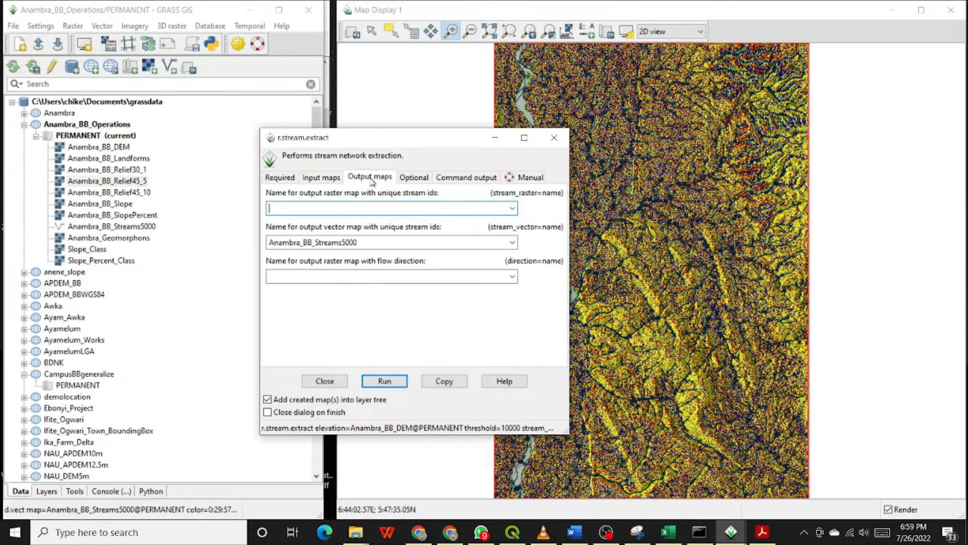
pyautogui.click(342, 242)
pyautogui.write('1')
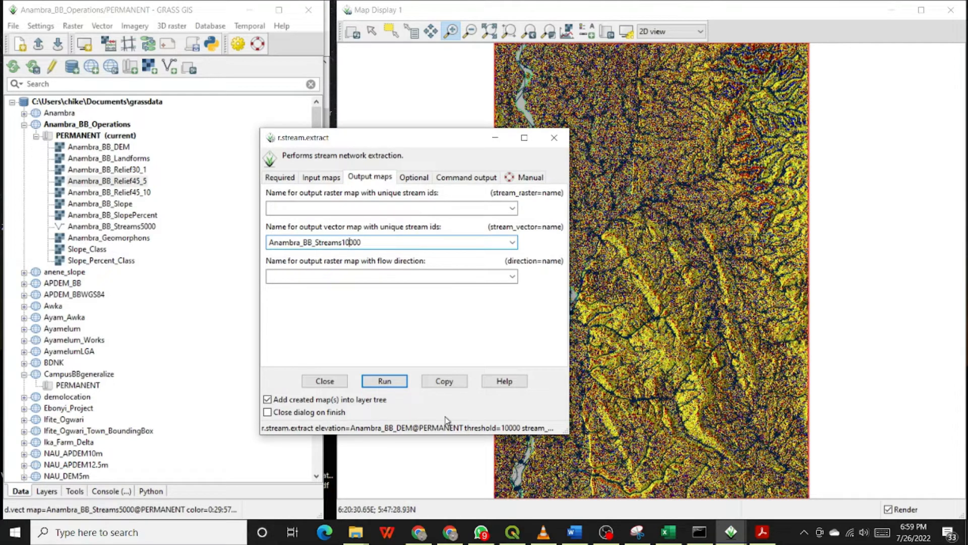
pyautogui.click(385, 381)
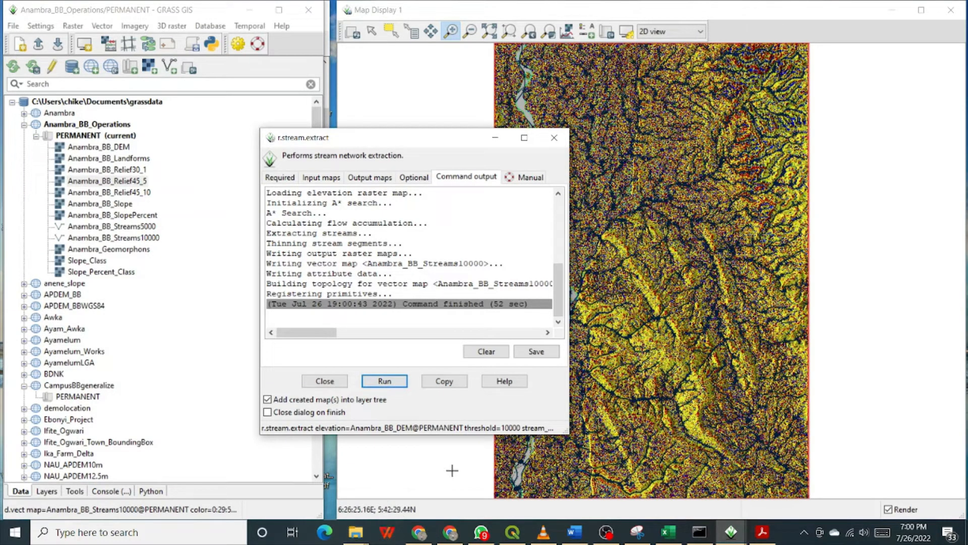
# Set the minimum flow accumulation for streams to 2500 and copy that value
pyautogui.click(279, 177)
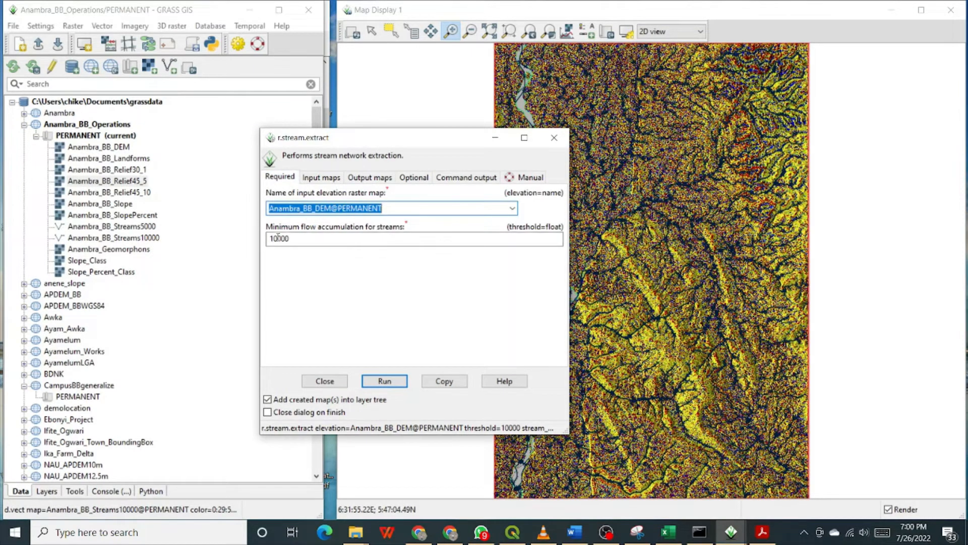
pyautogui.moveTo(279, 238); pyautogui.dragTo(271, 238)
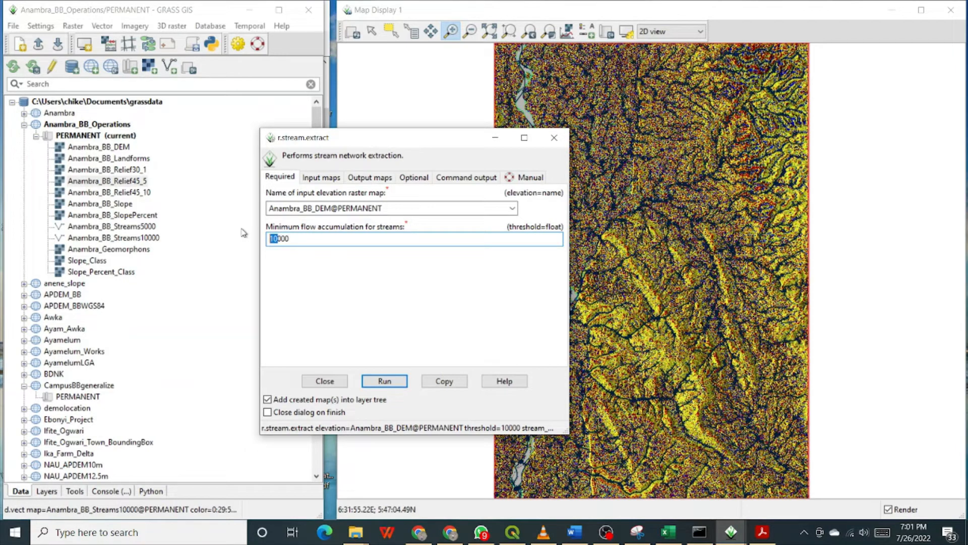
pyautogui.write('25')
pyautogui.press('Delete')
pyautogui.press('Delete')
pyautogui.write('00')
pyautogui.doubleClick(284, 246)
pyautogui.rightClick(280, 238)
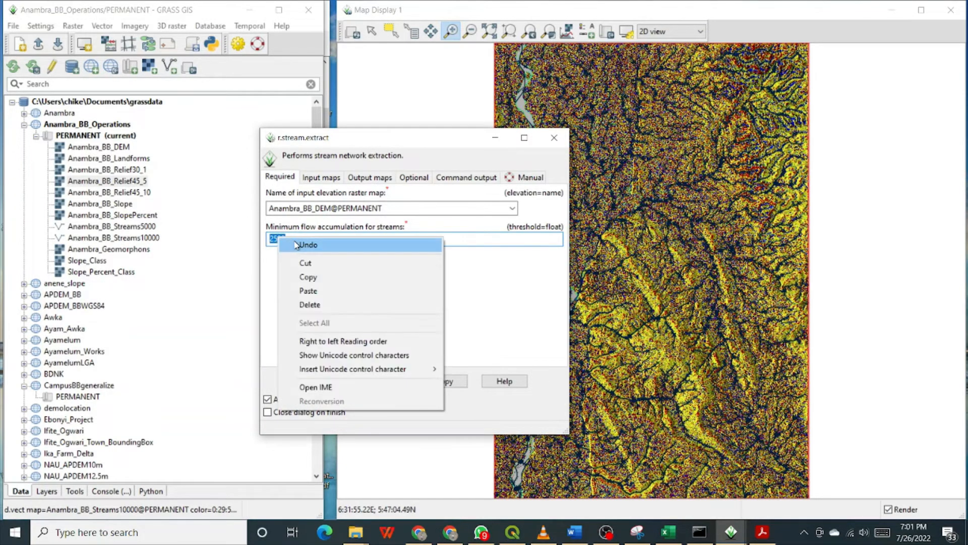
pyautogui.click(315, 282)
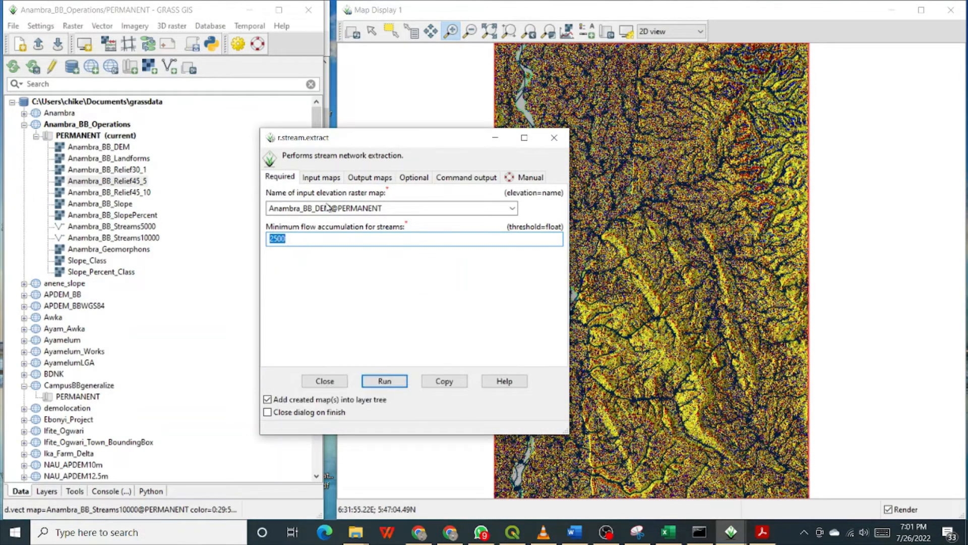
# Rename the output stream vector map as Anambra_BB_Streams2500, run the extraction and close the finished dialog
pyautogui.click(326, 178)
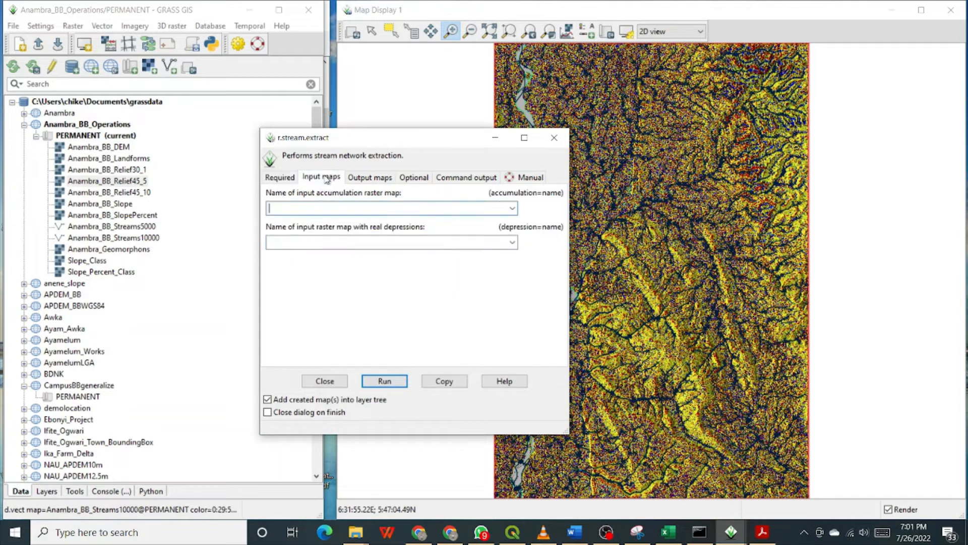
pyautogui.click(367, 179)
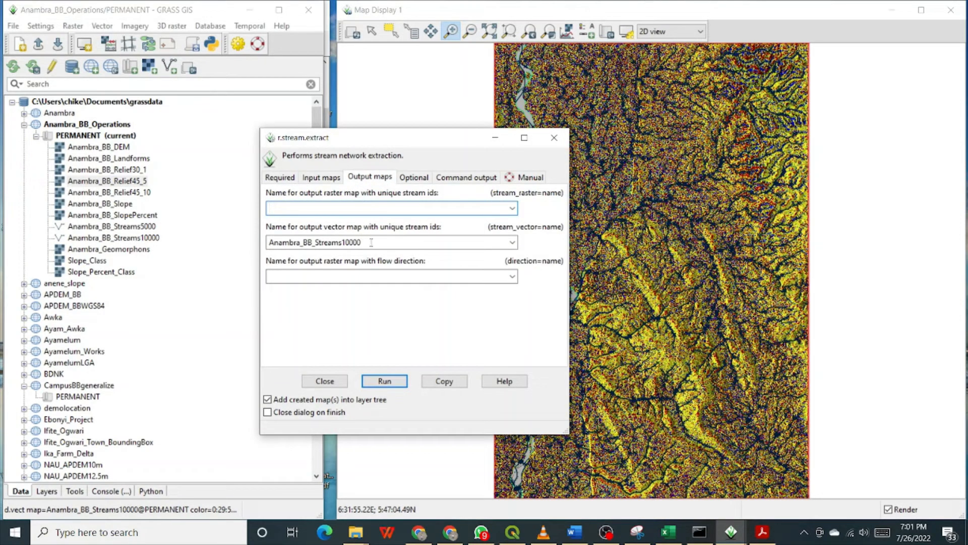
pyautogui.moveTo(371, 242); pyautogui.dragTo(353, 242)
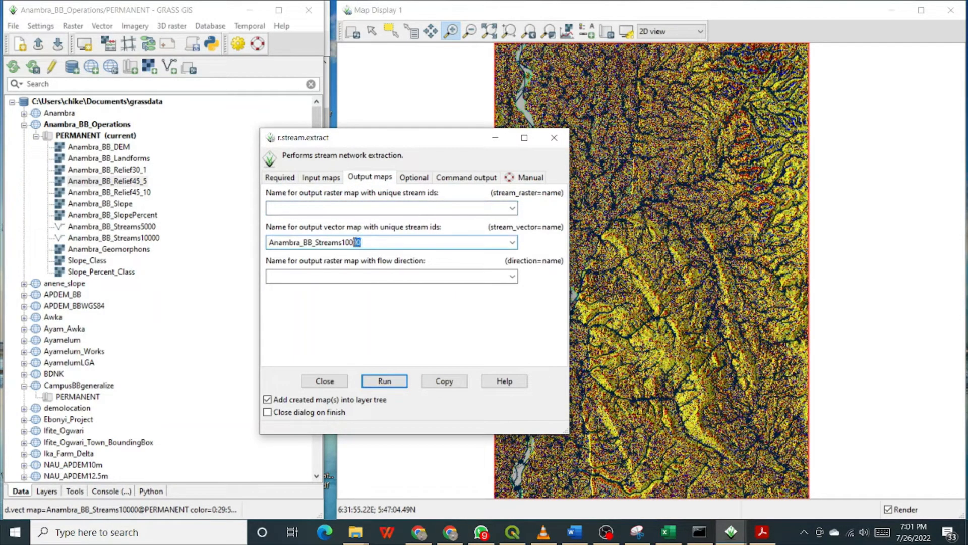
pyautogui.rightClick(356, 238)
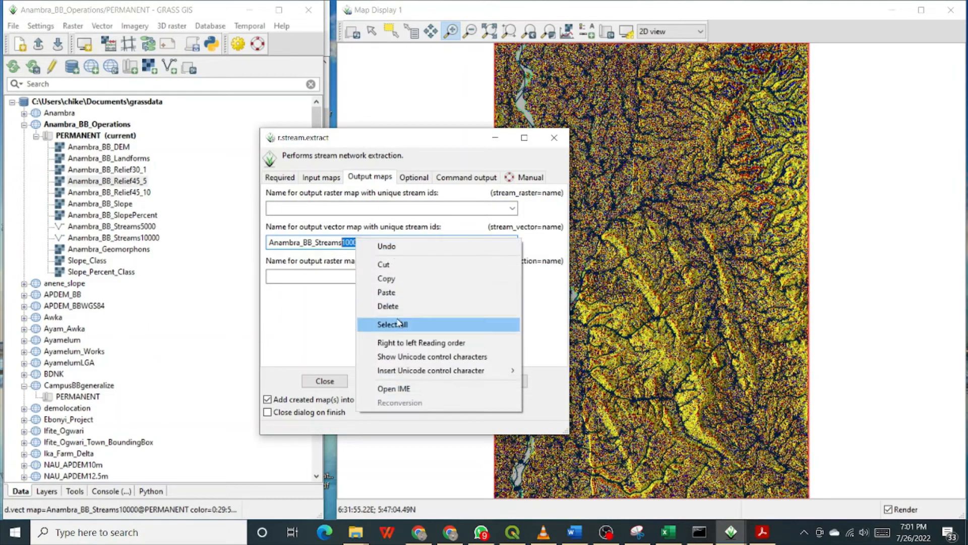
pyautogui.click(387, 293)
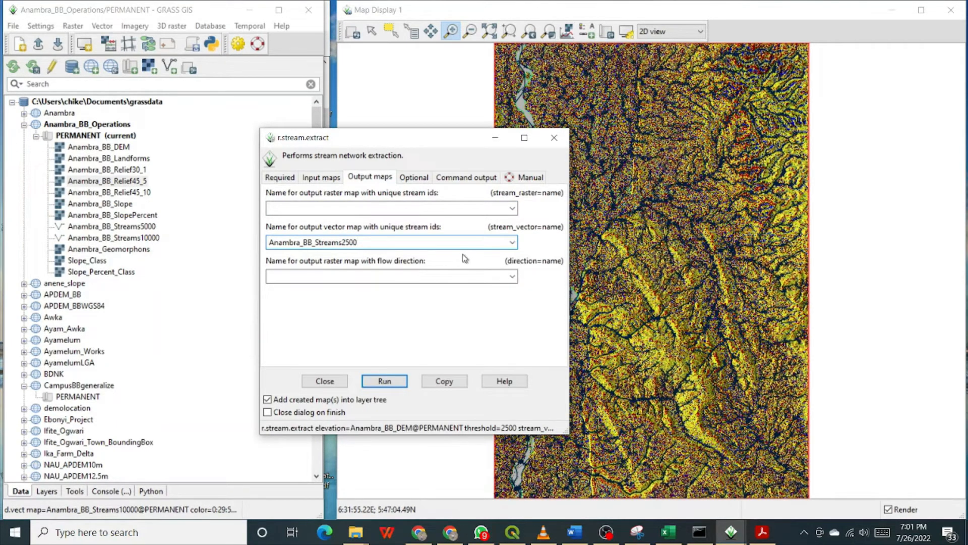
pyautogui.click(396, 382)
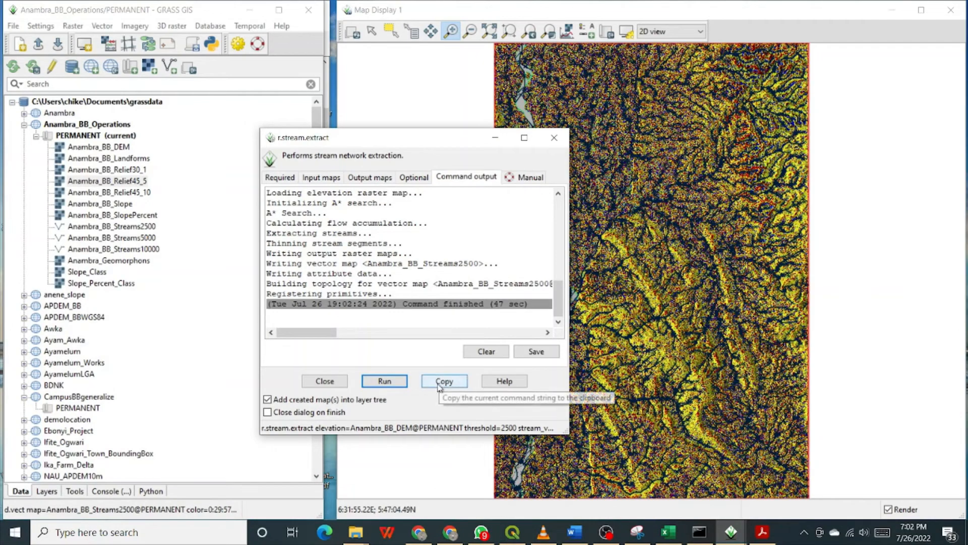
pyautogui.click(330, 384)
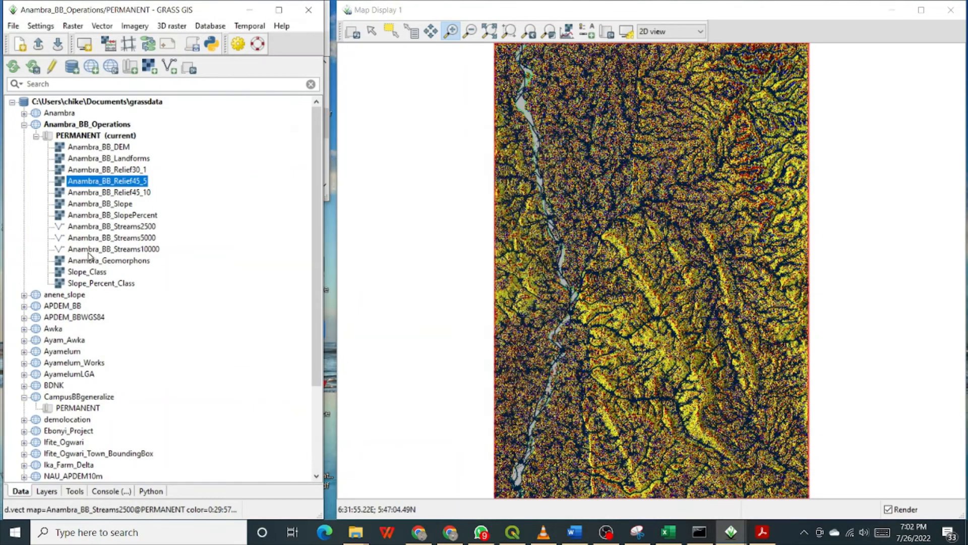
pyautogui.click(71, 235)
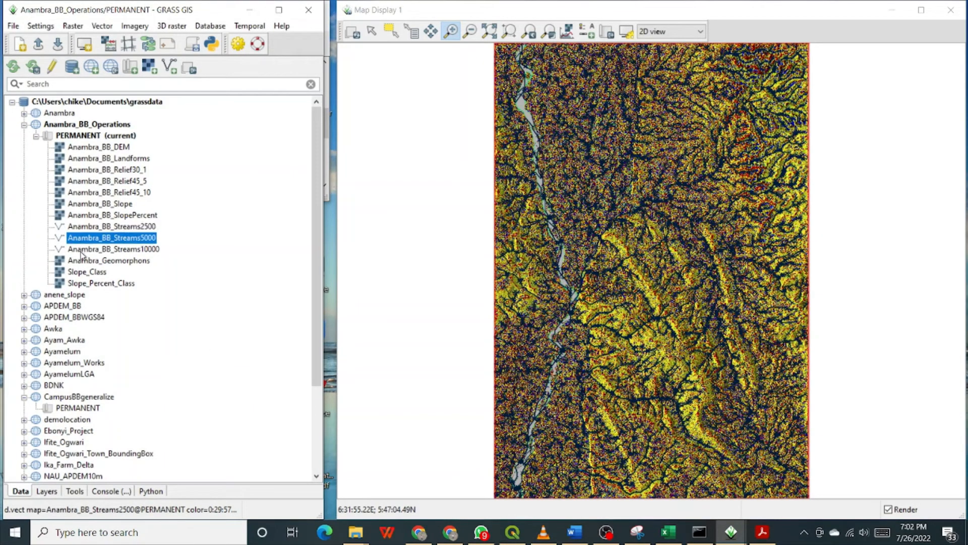
pyautogui.click(80, 251)
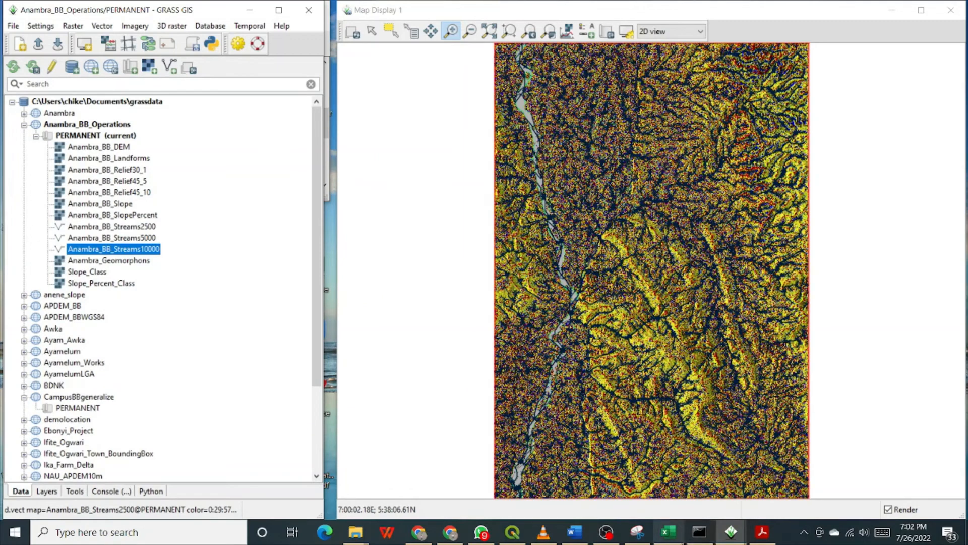
pyautogui.moveTo(645, 528)
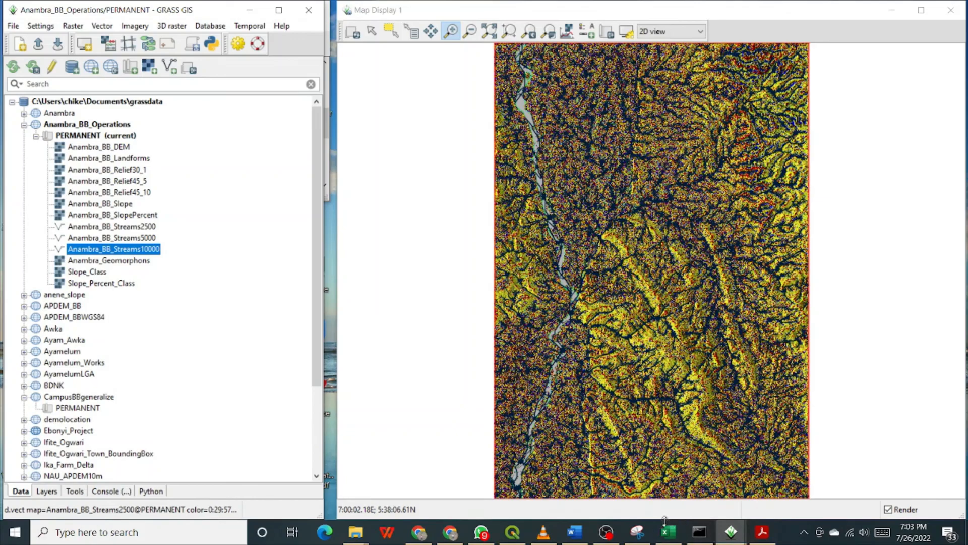
pyautogui.click(609, 527)
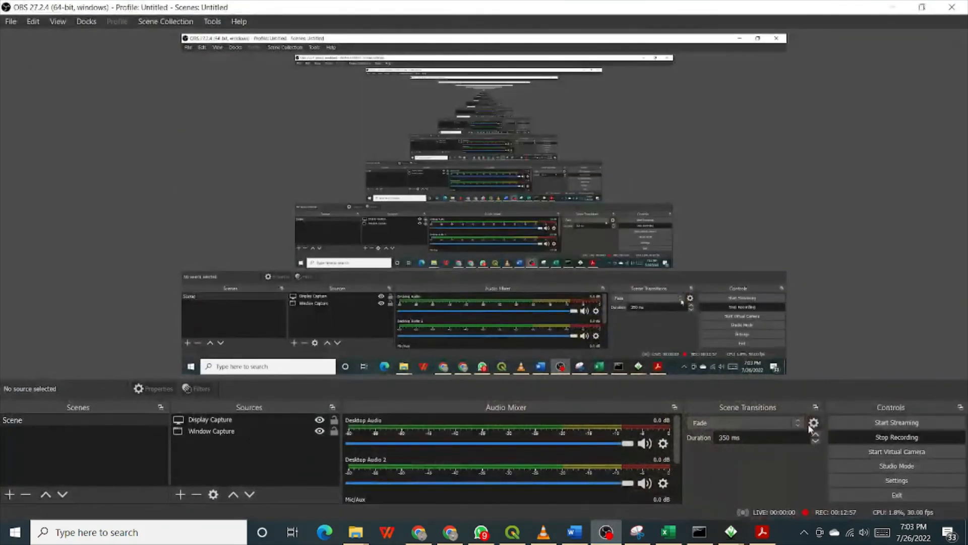